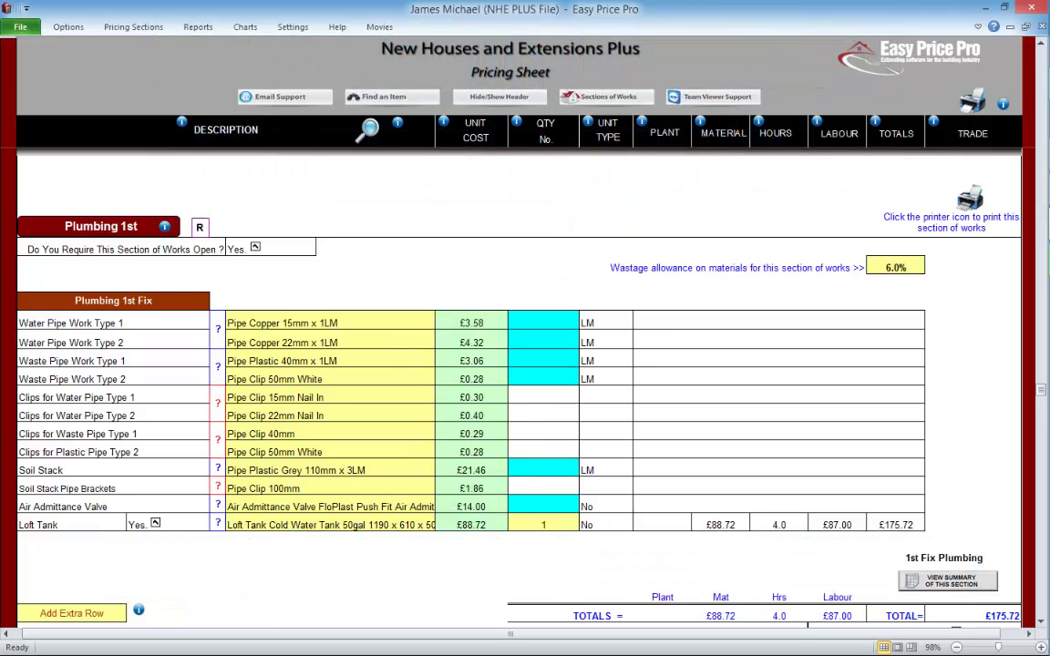
# - Close the Plumbing 1st section of works and reopen it
pyautogui.click(254, 246)
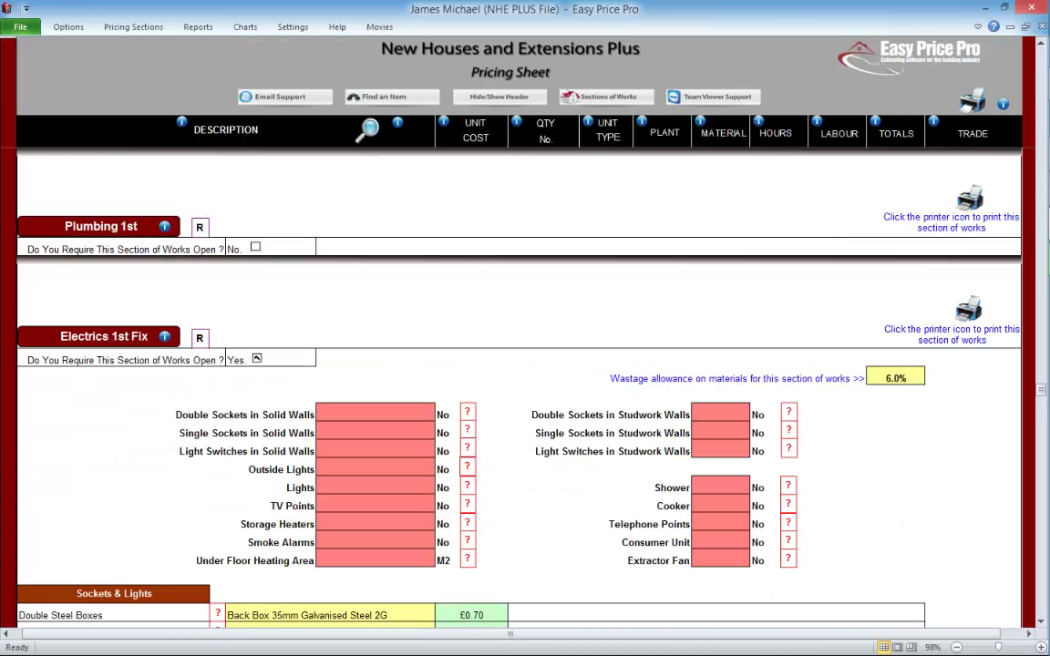
pyautogui.click(255, 246)
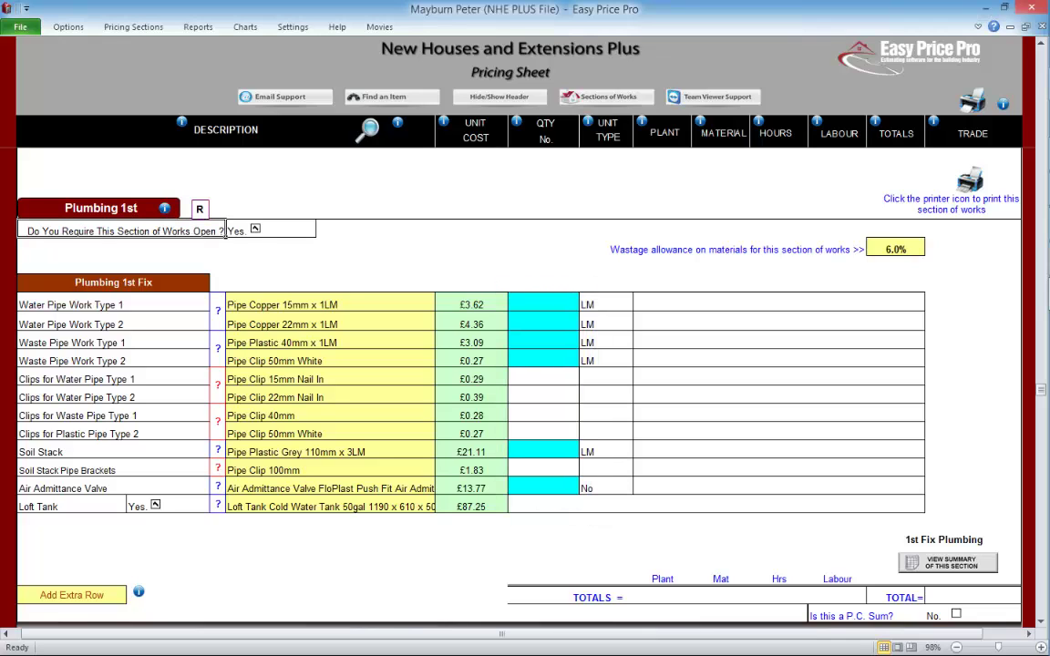
# - Mark the Plumbing 1st section as a P.C. Sum and look through the PCSums.pdf guide on entering PC Sums
pyautogui.click(956, 614)
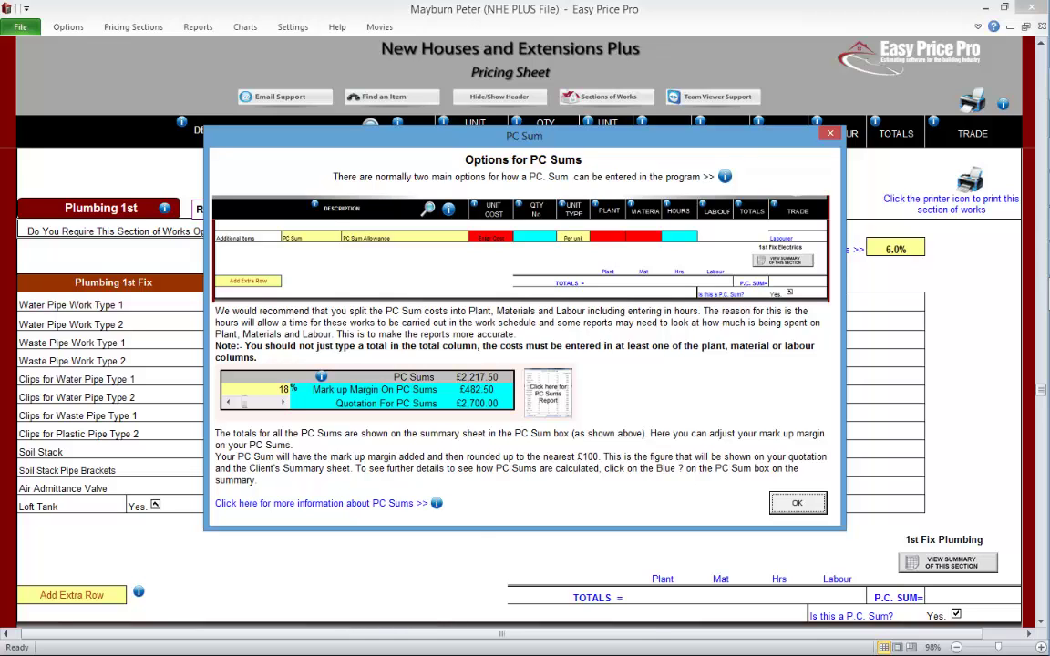
pyautogui.click(437, 502)
pyautogui.click(754, 622)
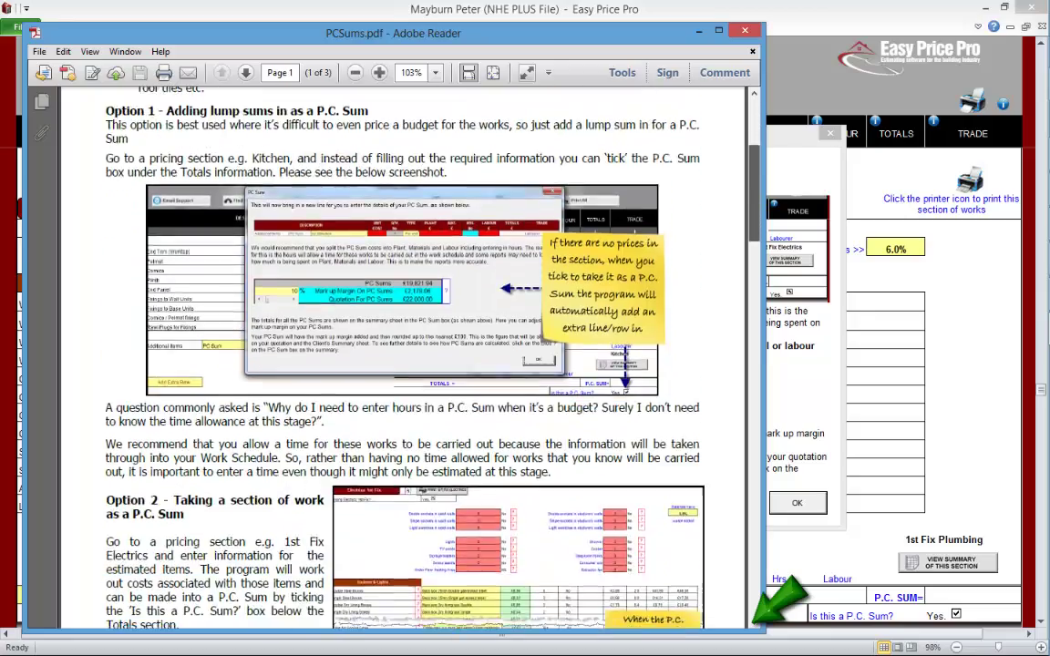
pyautogui.scroll(-15, 754, 622)
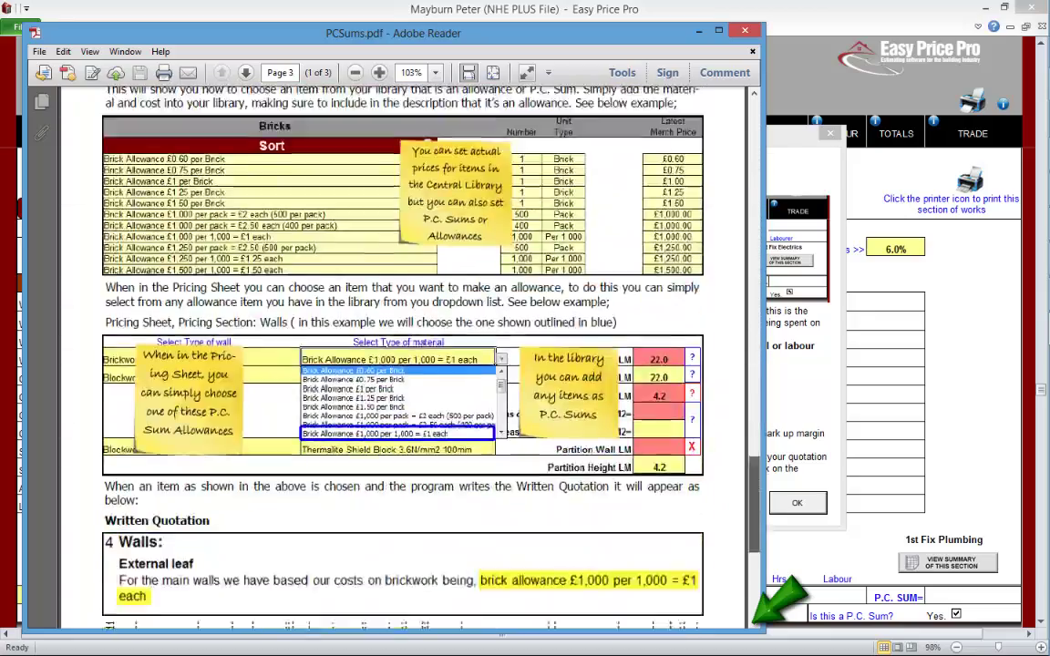
pyautogui.click(744, 30)
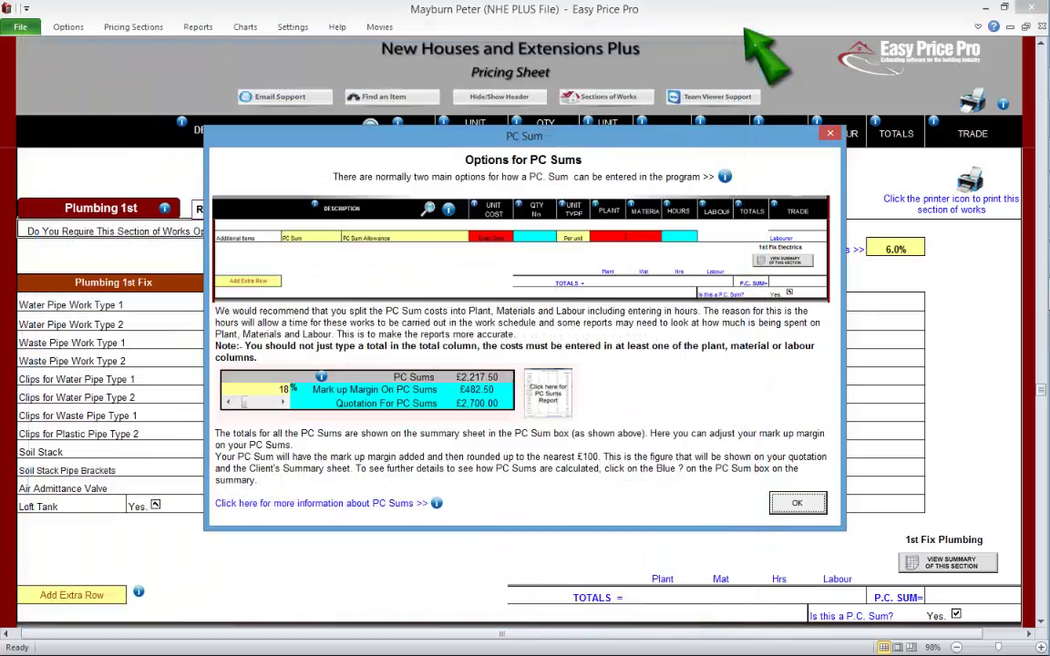
pyautogui.click(797, 503)
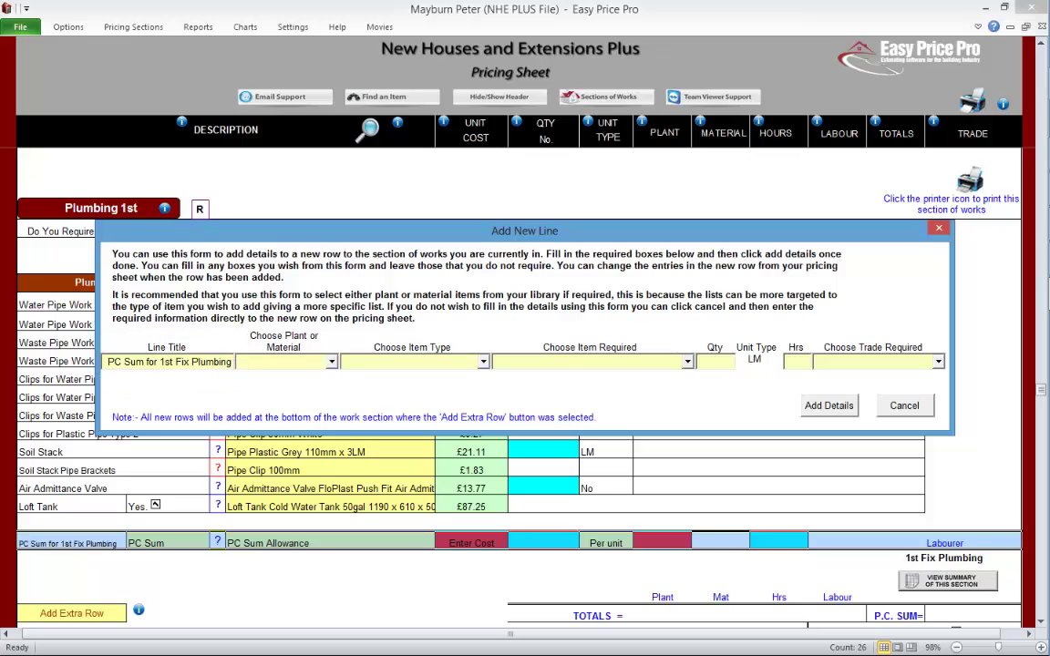
# - Add the new line "PC Sum for 1st Fix Plumbing" as Materials, with 18 hours and Plumber as the trade
pyautogui.click(287, 361)
pyautogui.click(283, 388)
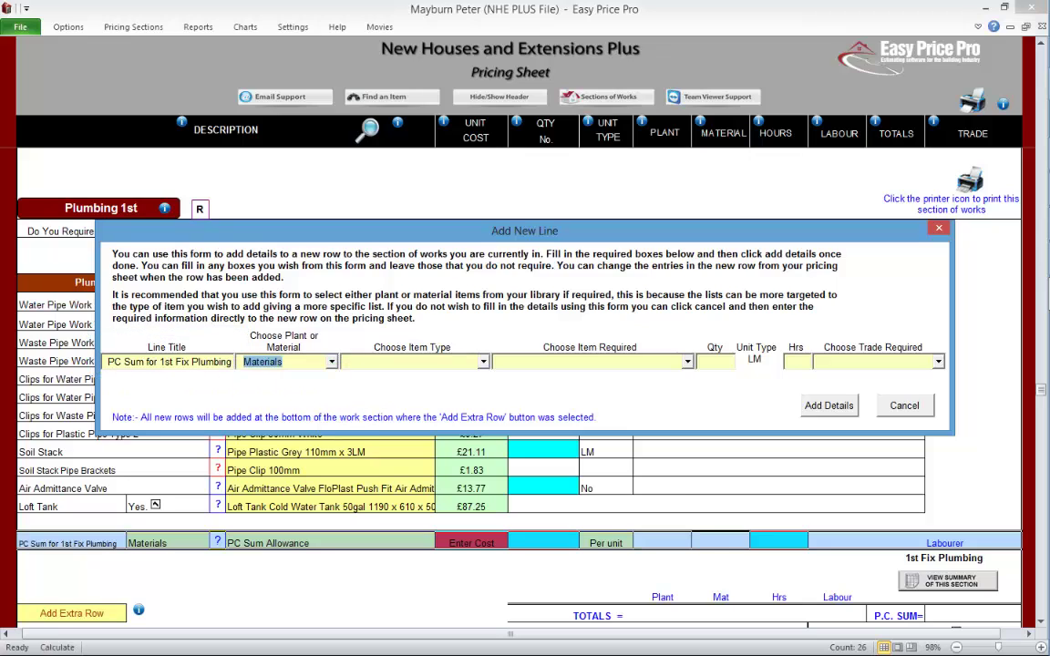
pyautogui.click(799, 361)
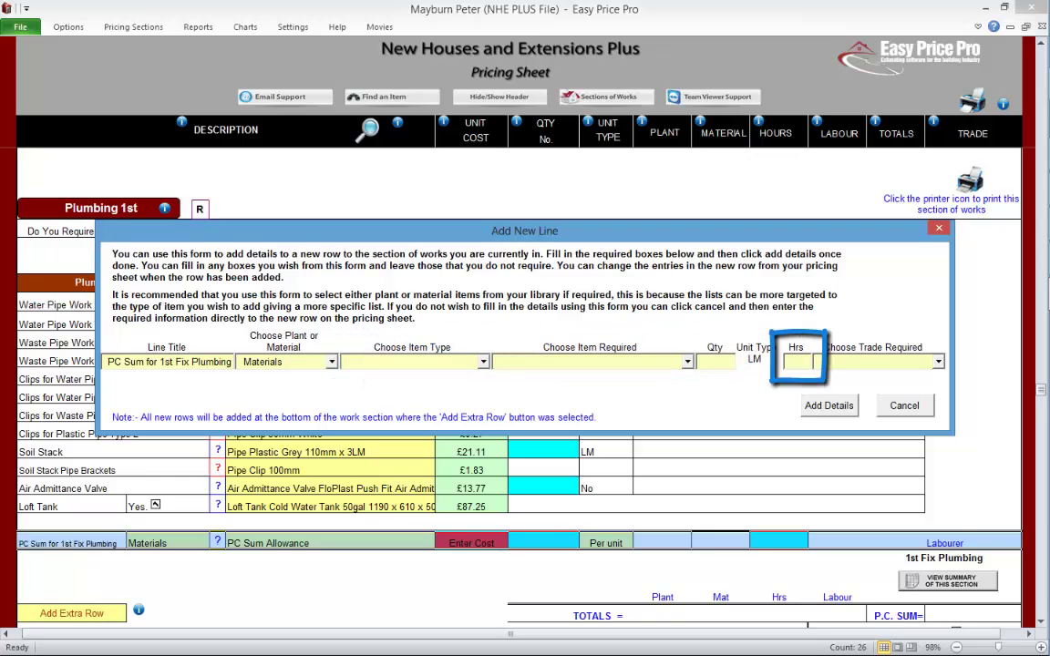
pyautogui.write('18')
pyautogui.click(939, 361)
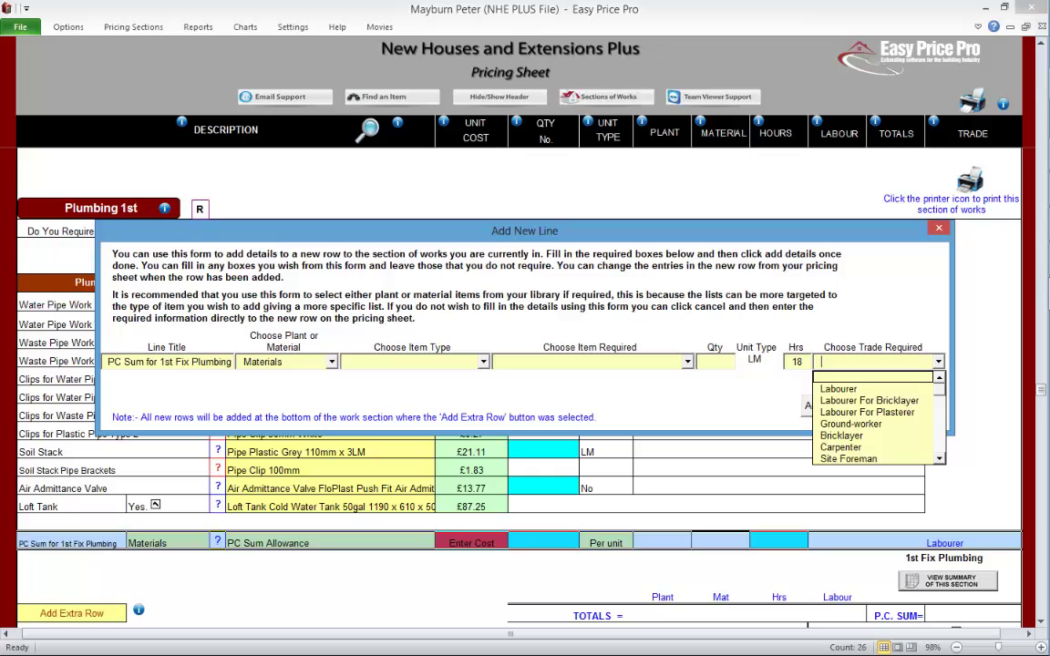
pyautogui.scroll(-1, 870, 419)
pyautogui.click(939, 458)
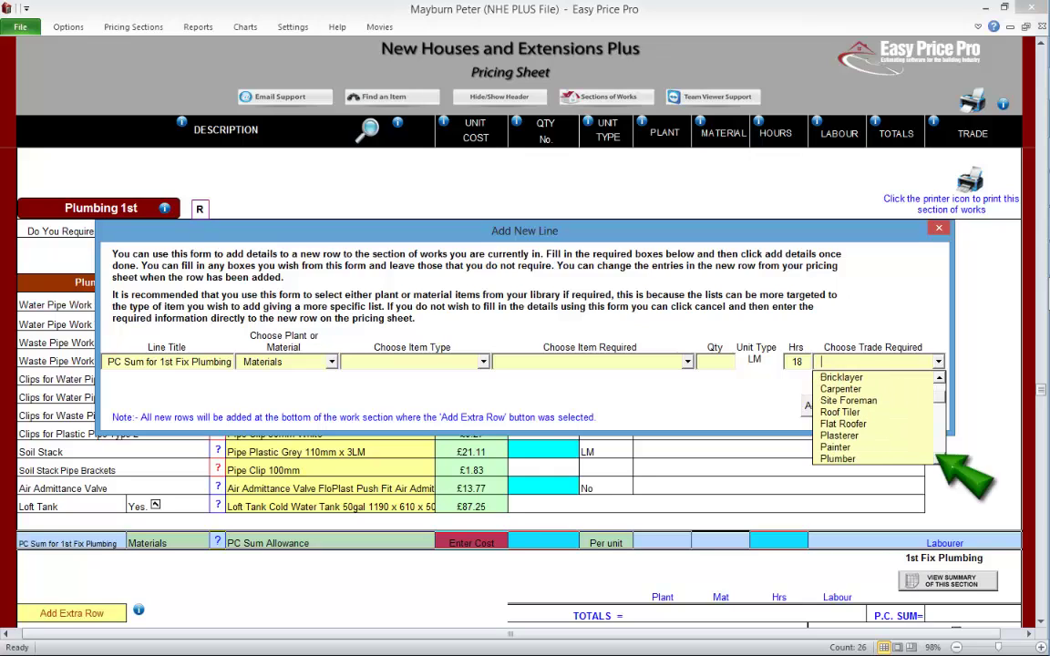
pyautogui.click(839, 458)
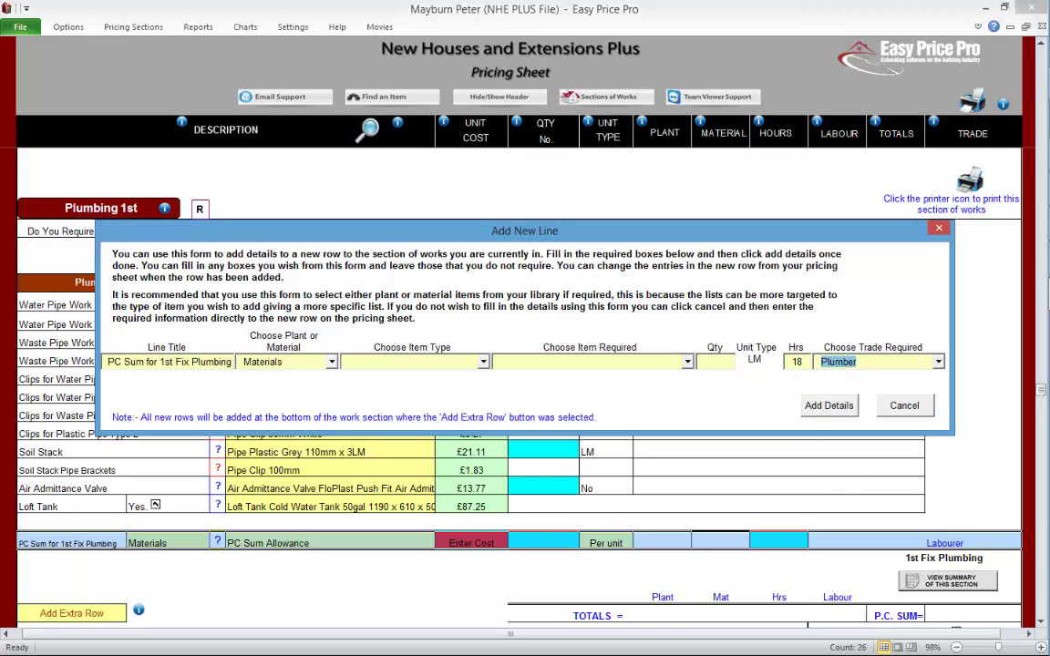
pyautogui.click(829, 406)
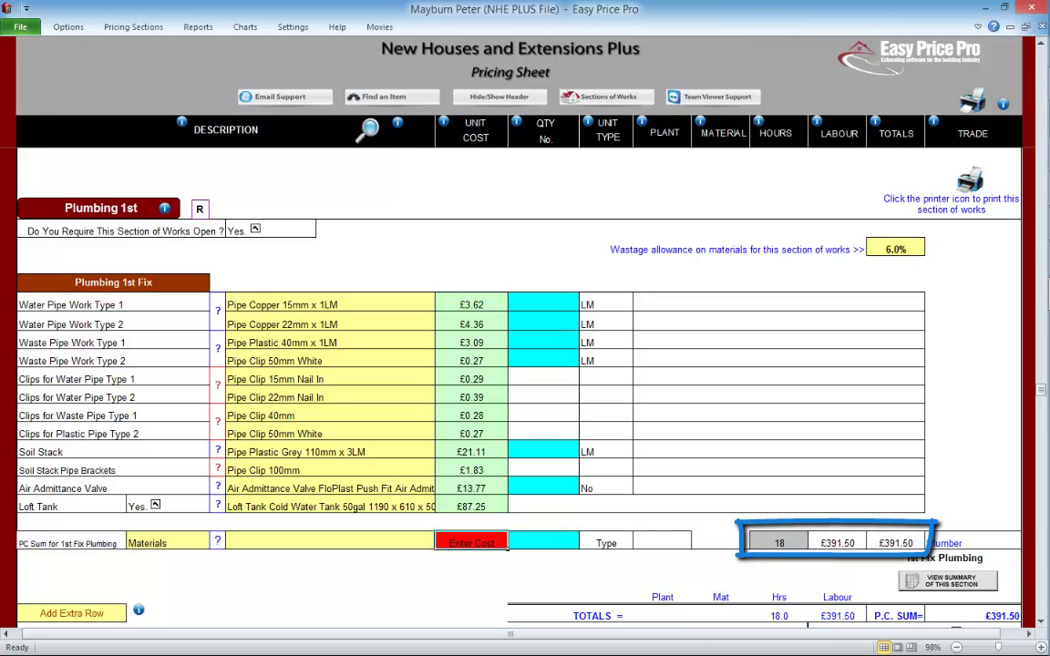
# - Enter a unit cost of £4,785.00 and a quantity of 1 on the PC Sum for 1st Fix Plumbing row
pyautogui.write('4785')
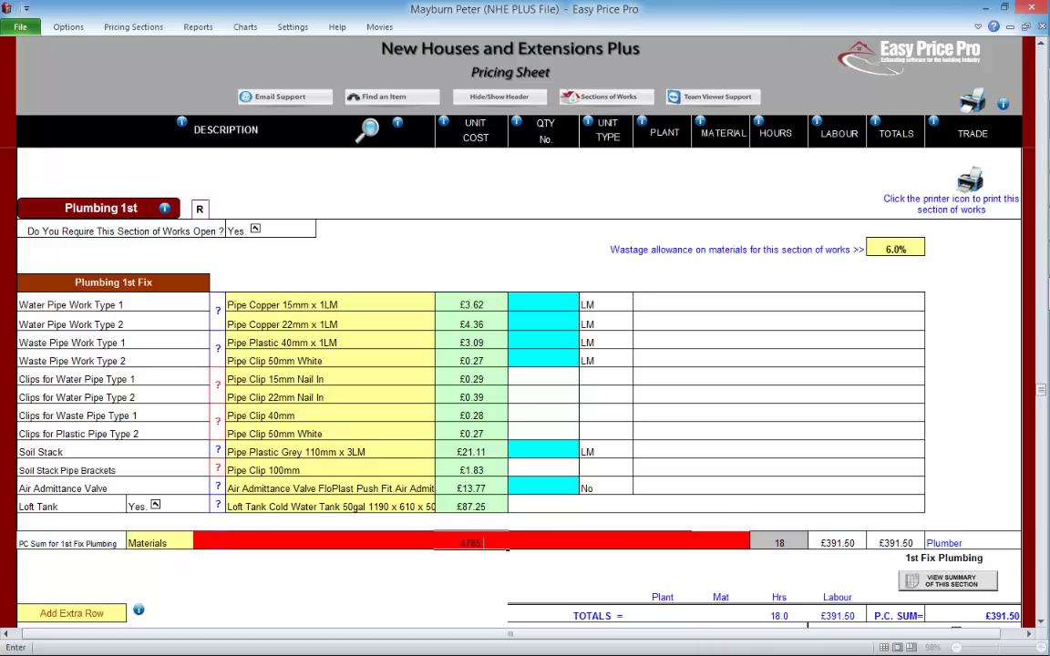
pyautogui.press('Return')
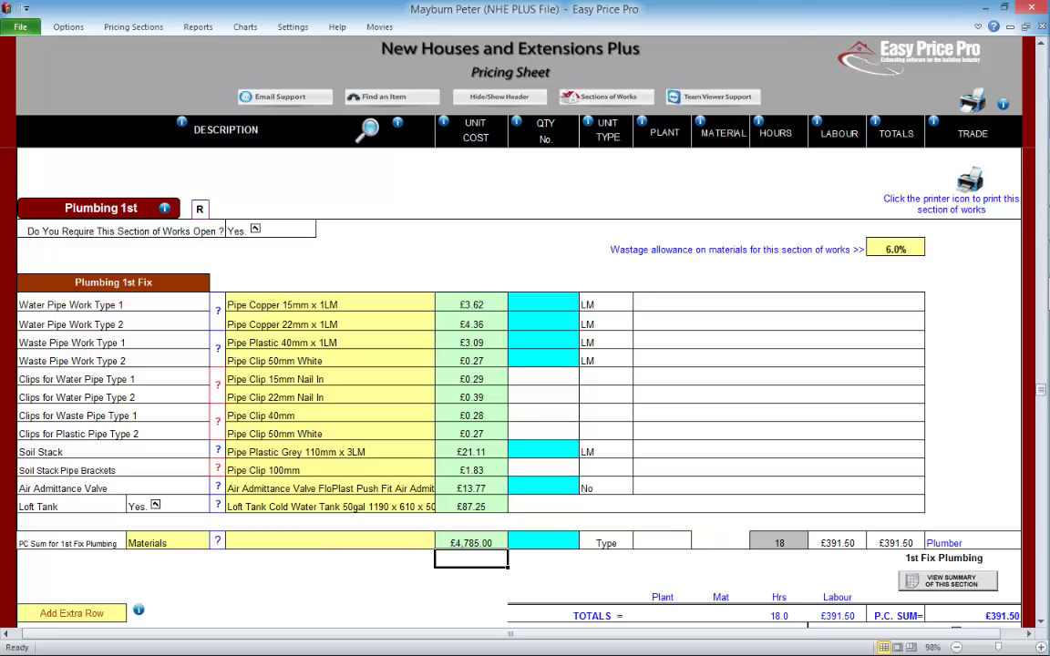
pyautogui.click(471, 543)
pyautogui.click(544, 542)
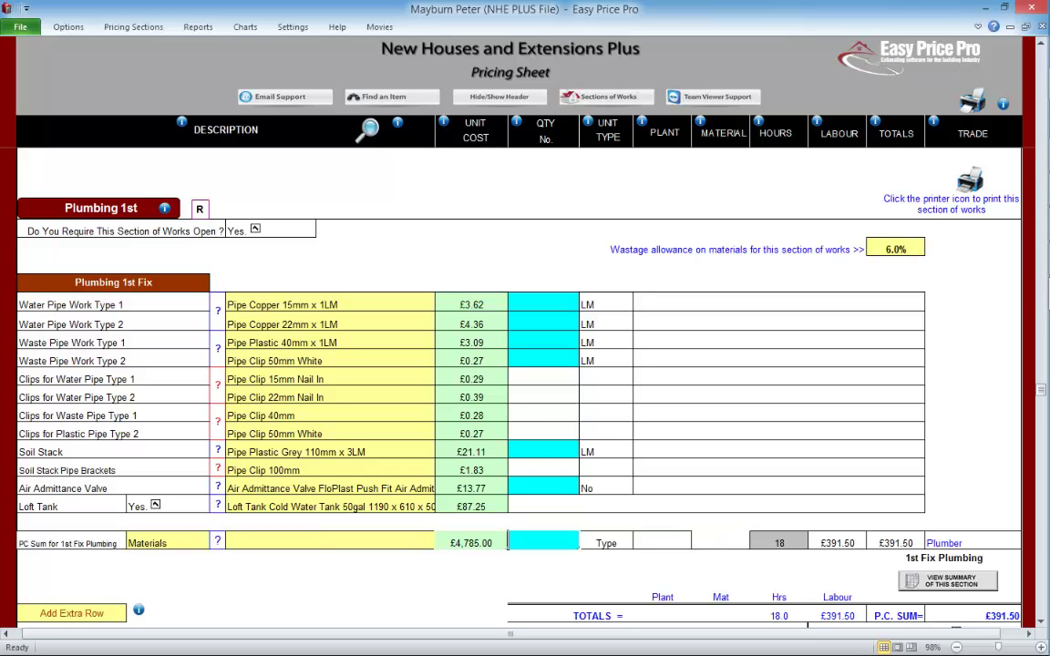
pyautogui.write('1')
pyautogui.press('Return')
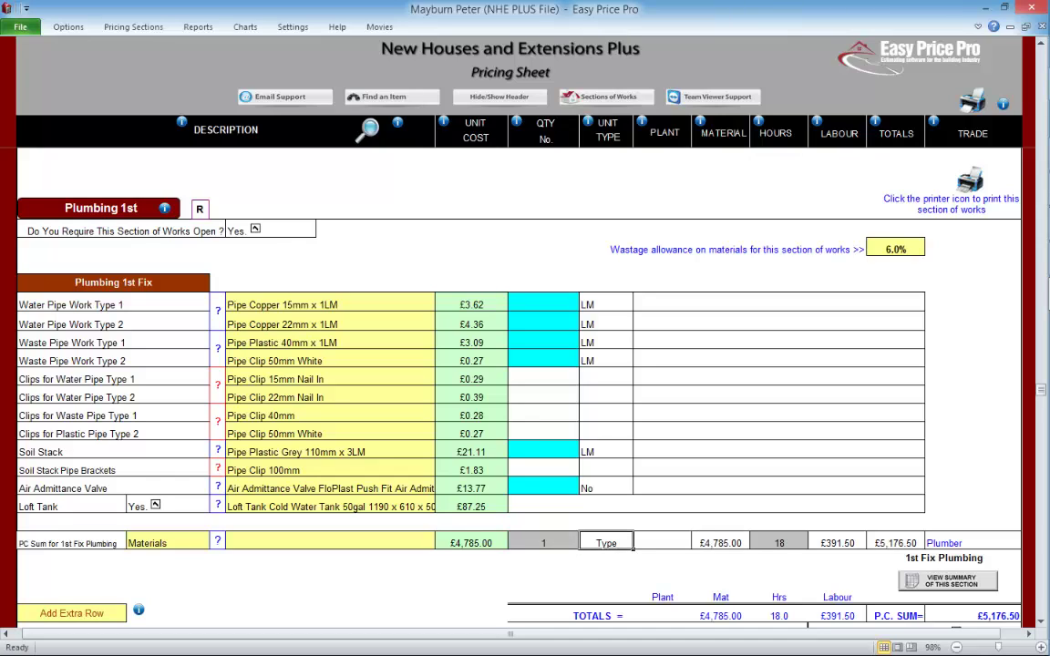
# - Set the plant cost of the PC Sum for 1st Fix Plumbing row to £75.00
pyautogui.click(662, 541)
pyautogui.write('75.00')
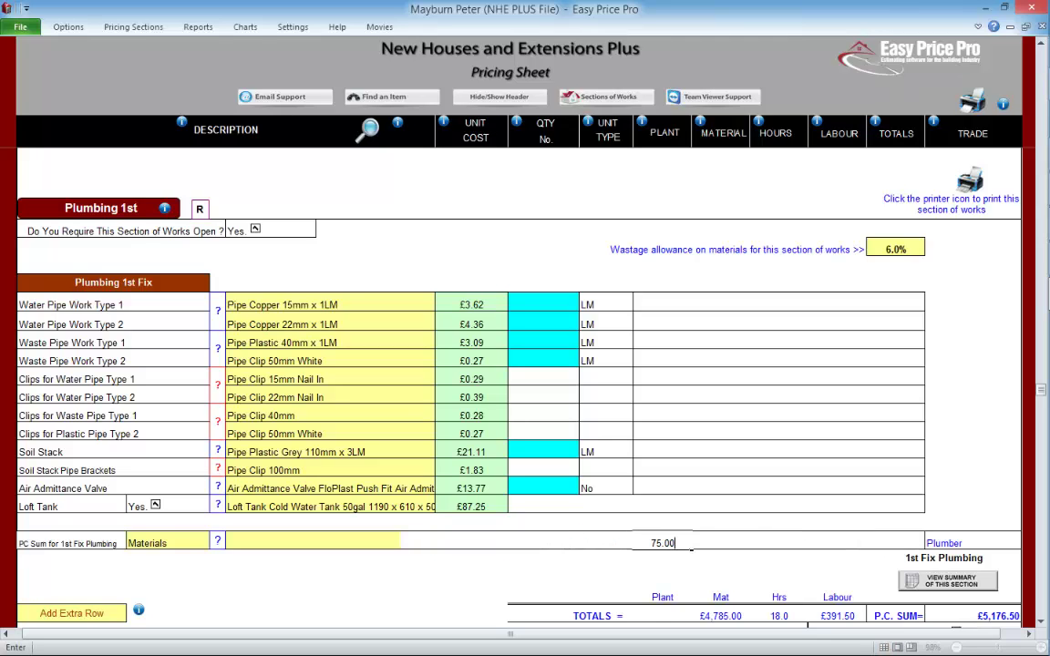
pyautogui.press('Return')
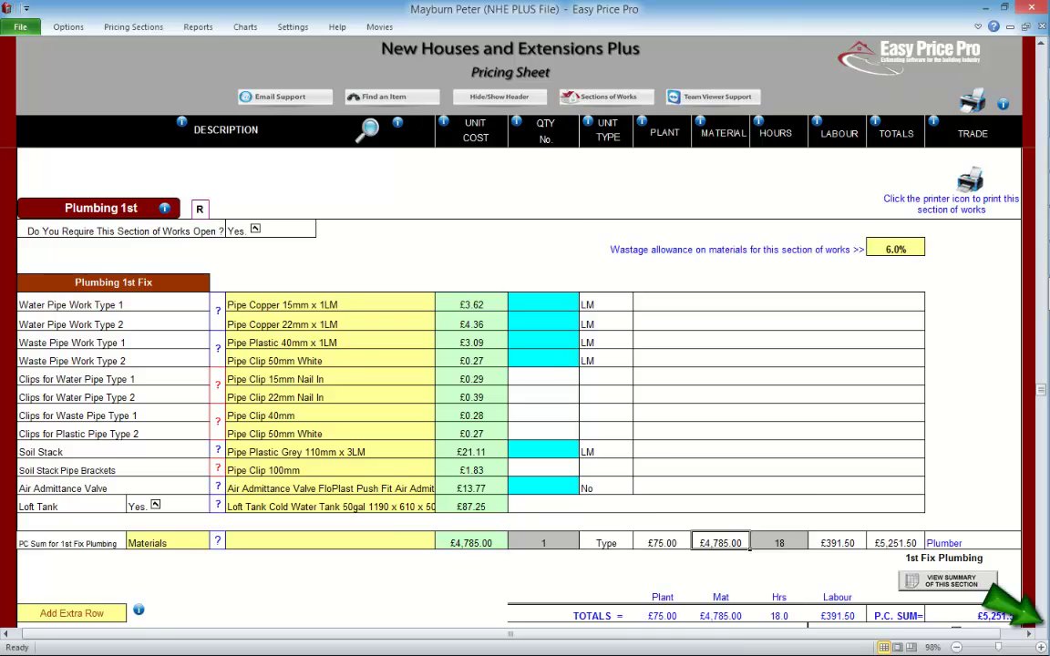
pyautogui.scroll(-2, 519, 387)
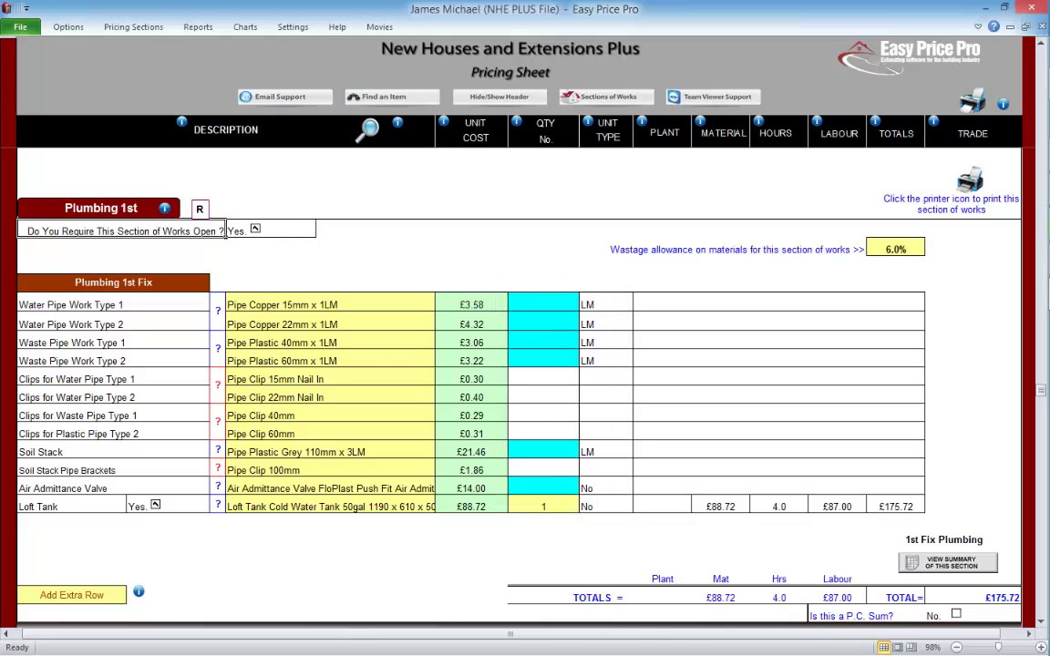
# - View the water pipe illustration and browse the items available for Water Pipe Work Type 1
pyautogui.click(217, 311)
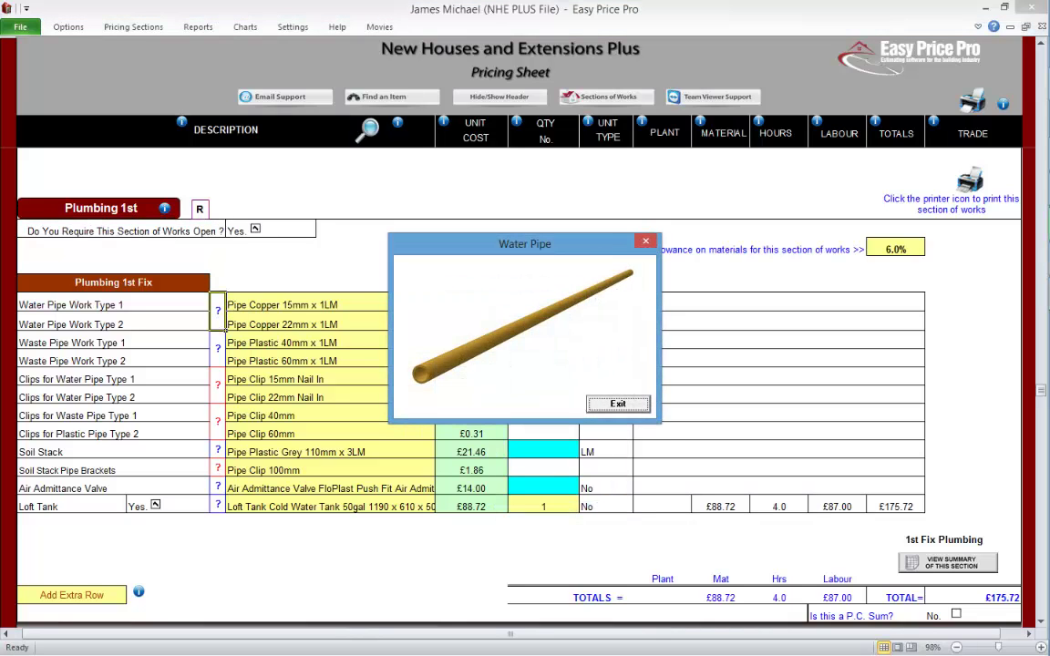
pyautogui.click(617, 404)
pyautogui.click(348, 303)
pyautogui.click(367, 130)
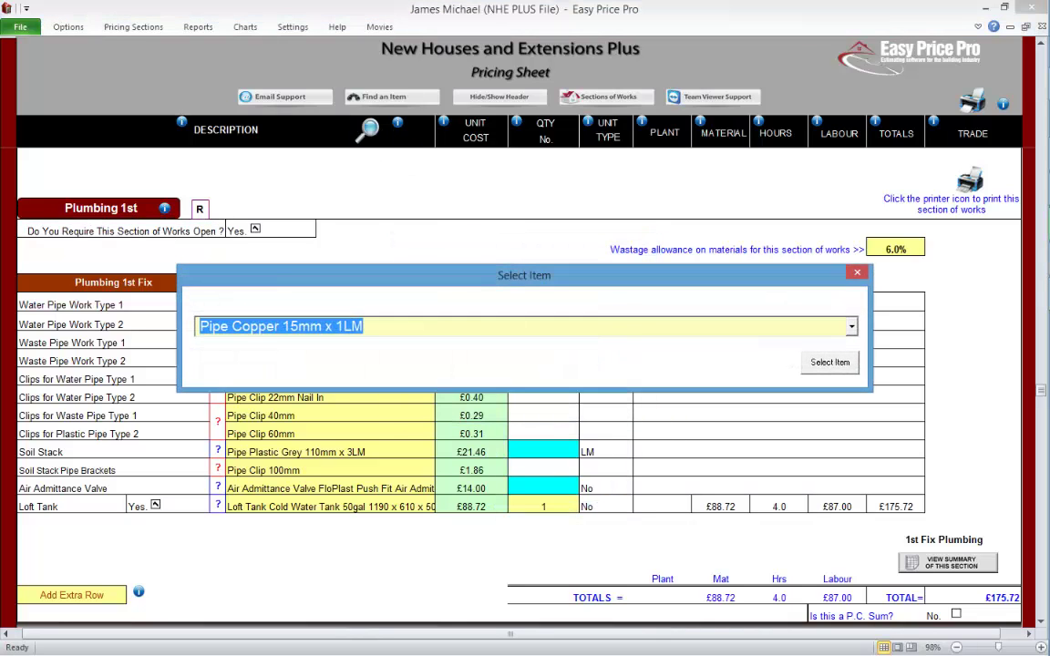
pyautogui.click(851, 326)
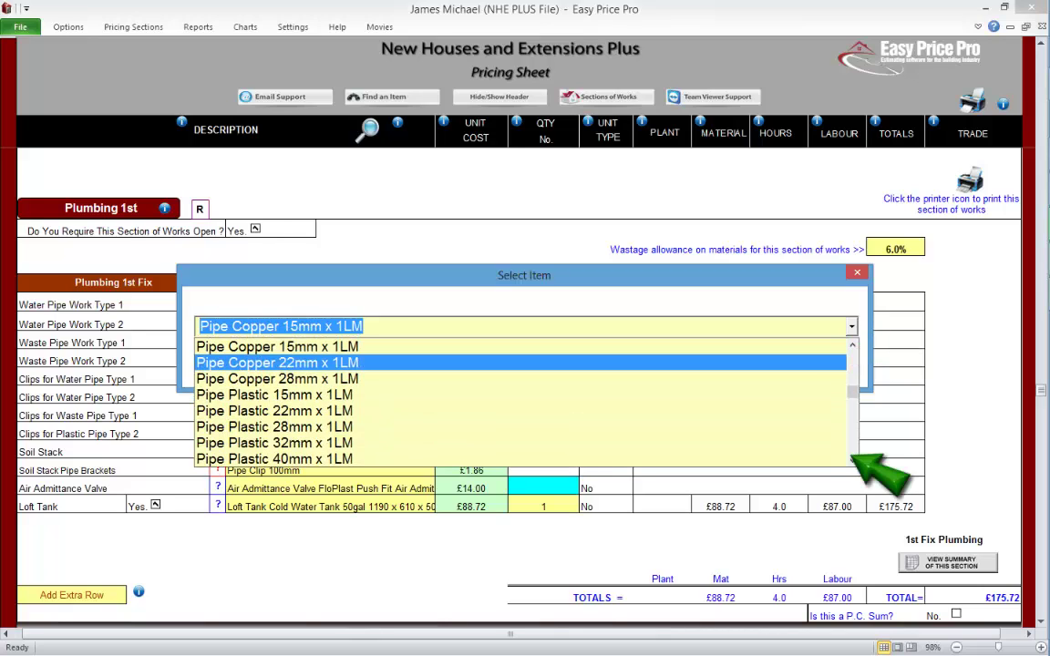
pyautogui.click(277, 347)
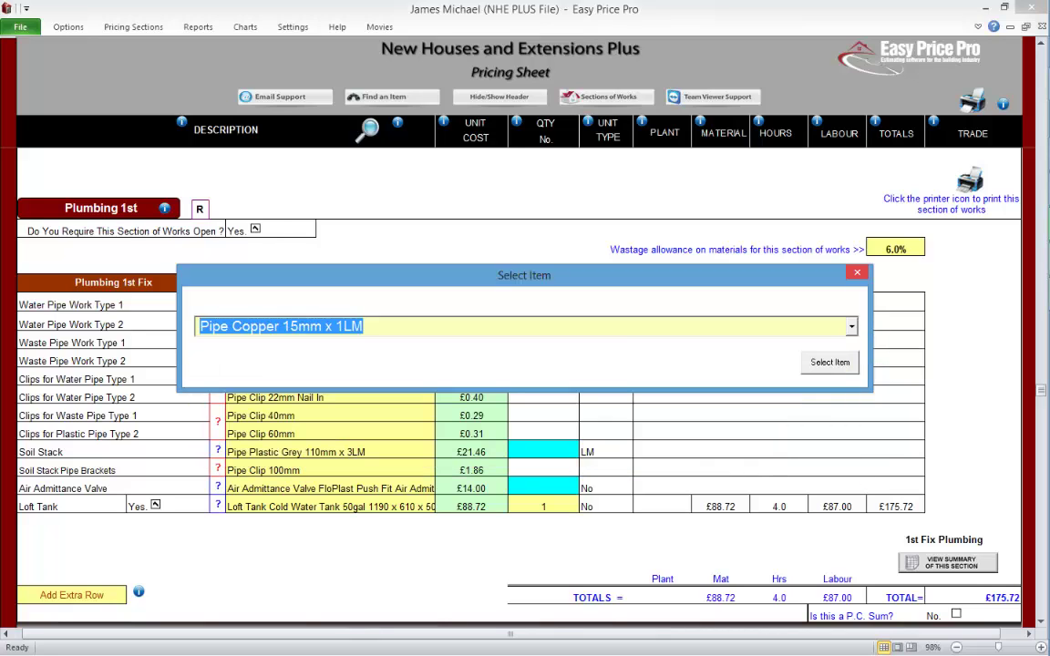
pyautogui.click(854, 272)
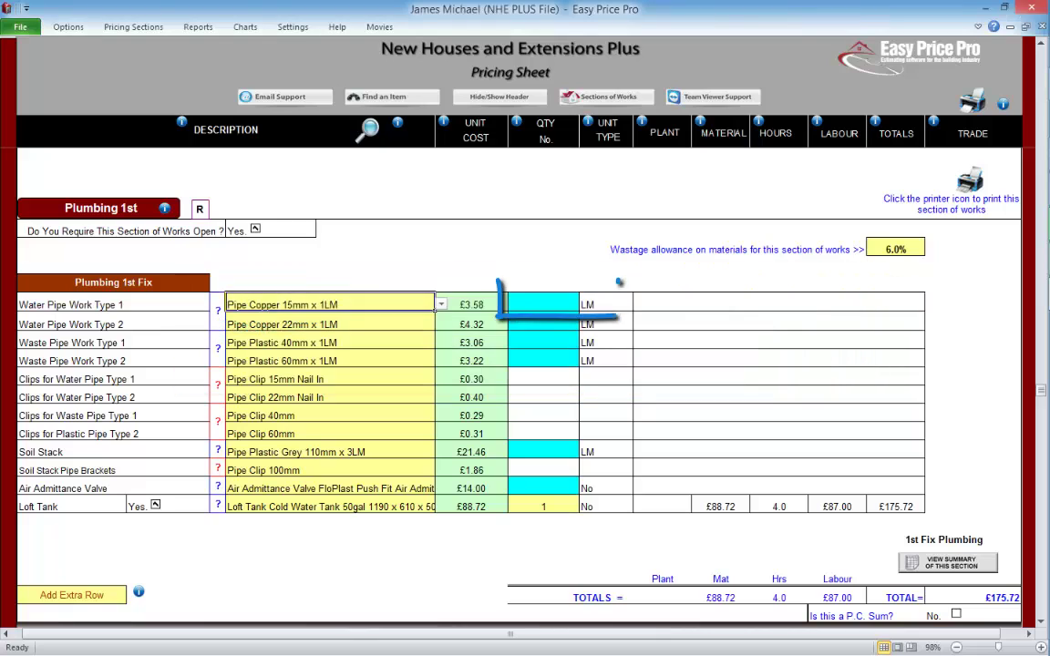
# - Enter the water pipe quantities: 211 LM for Water Pipe Work Type 1 and 44 LM for Type 2
pyautogui.click(543, 302)
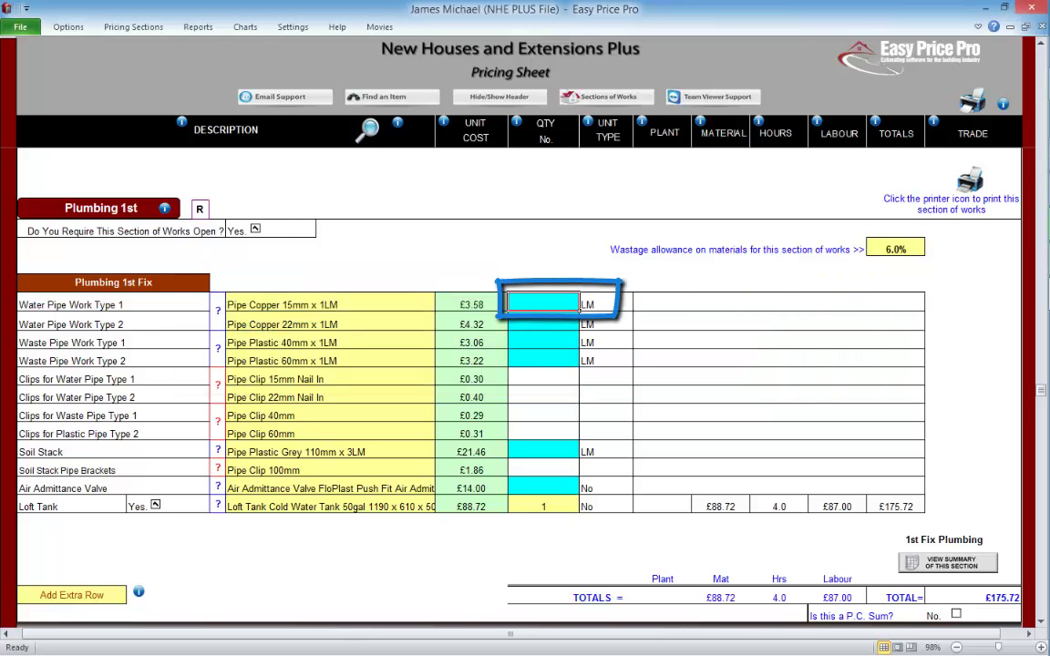
pyautogui.write('211')
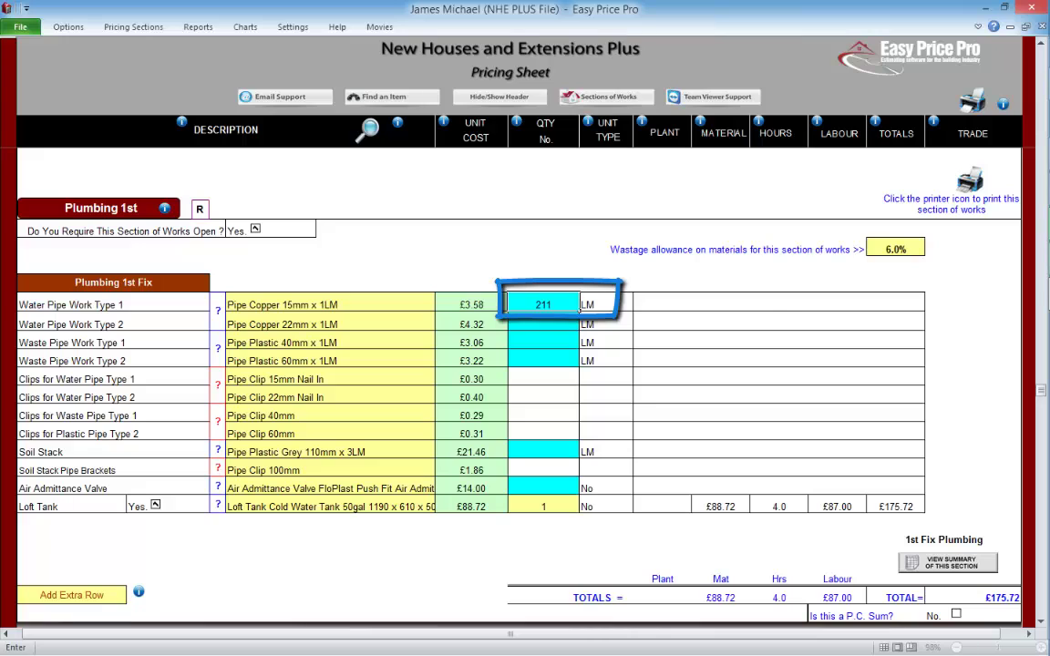
pyautogui.press('Return')
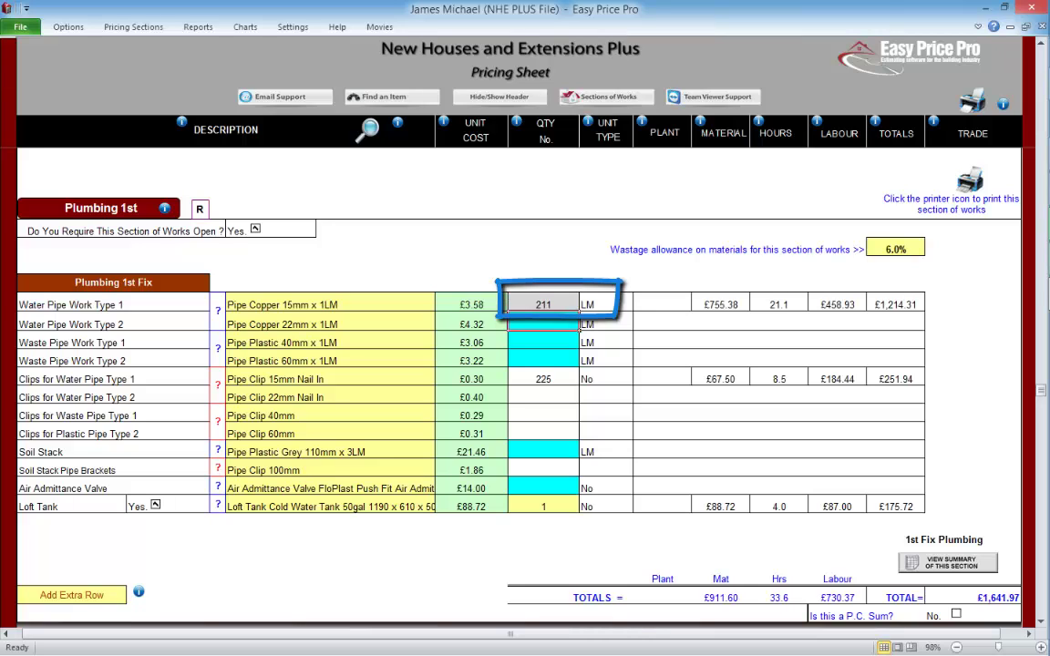
pyautogui.write('44')
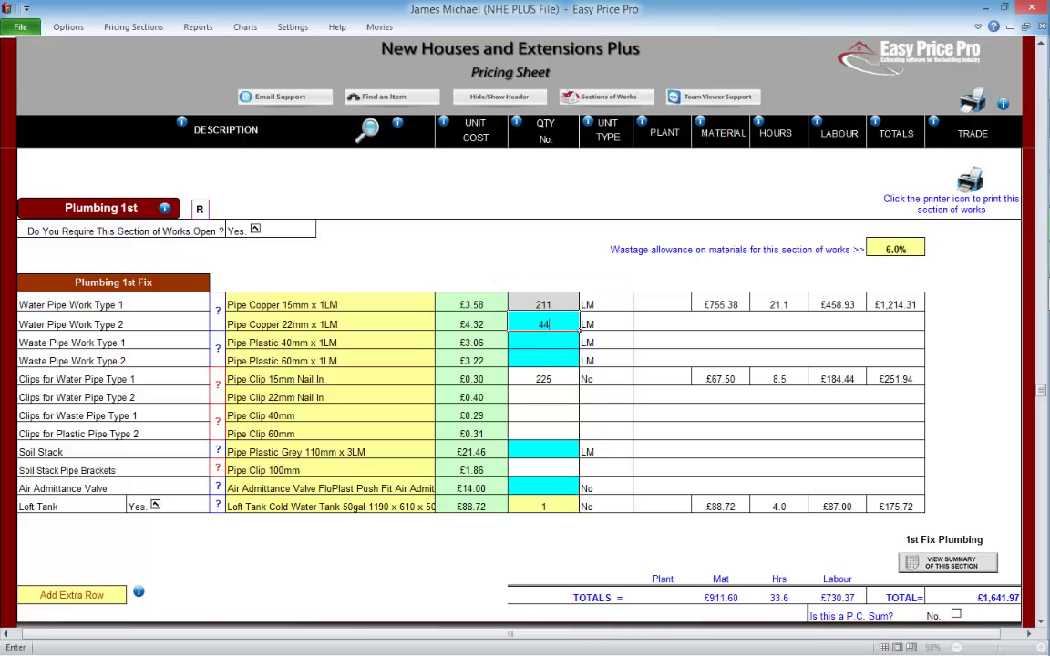
pyautogui.press('Return')
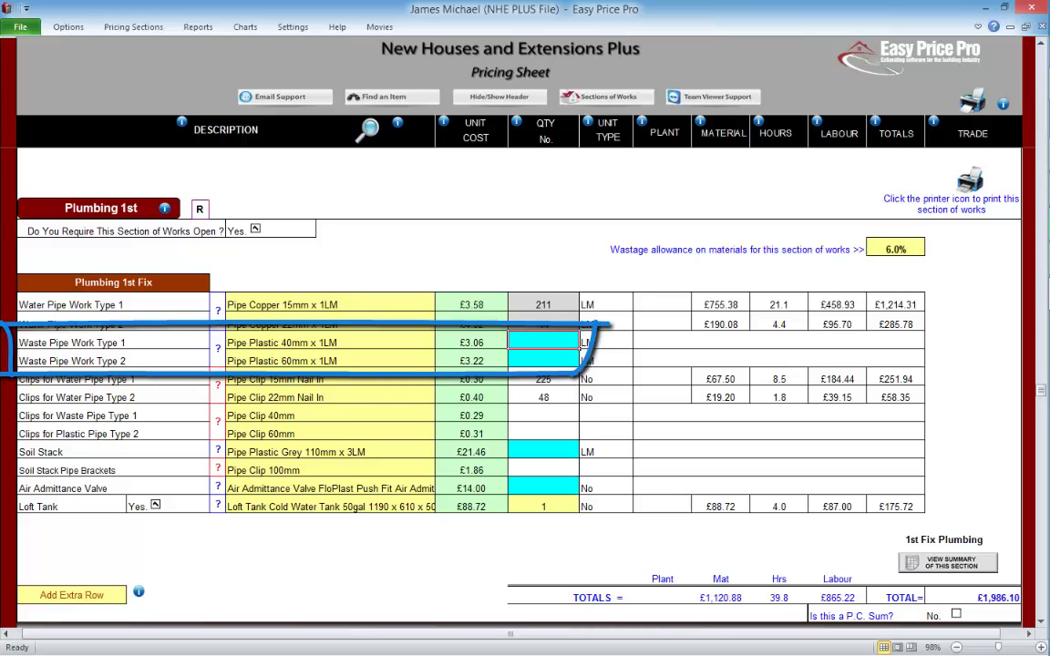
# - Enter the waste pipe quantities: 18 LM for Waste Pipe Work Type 1 and 11 LM for Type 2
pyautogui.write('18')
pyautogui.press('Return')
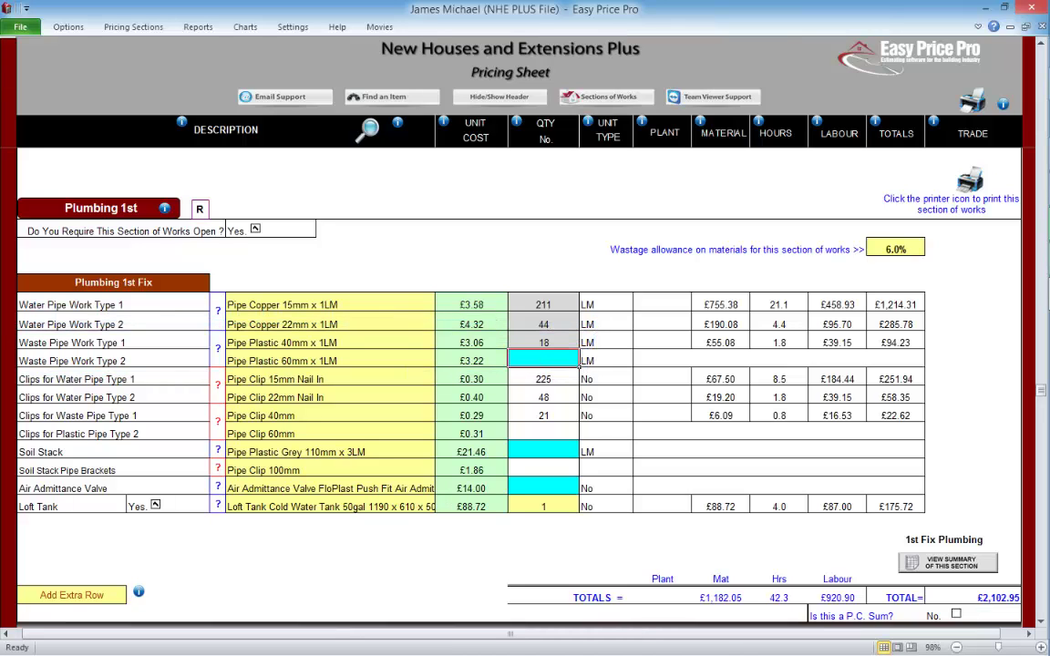
pyautogui.write('11')
pyautogui.press('Return')
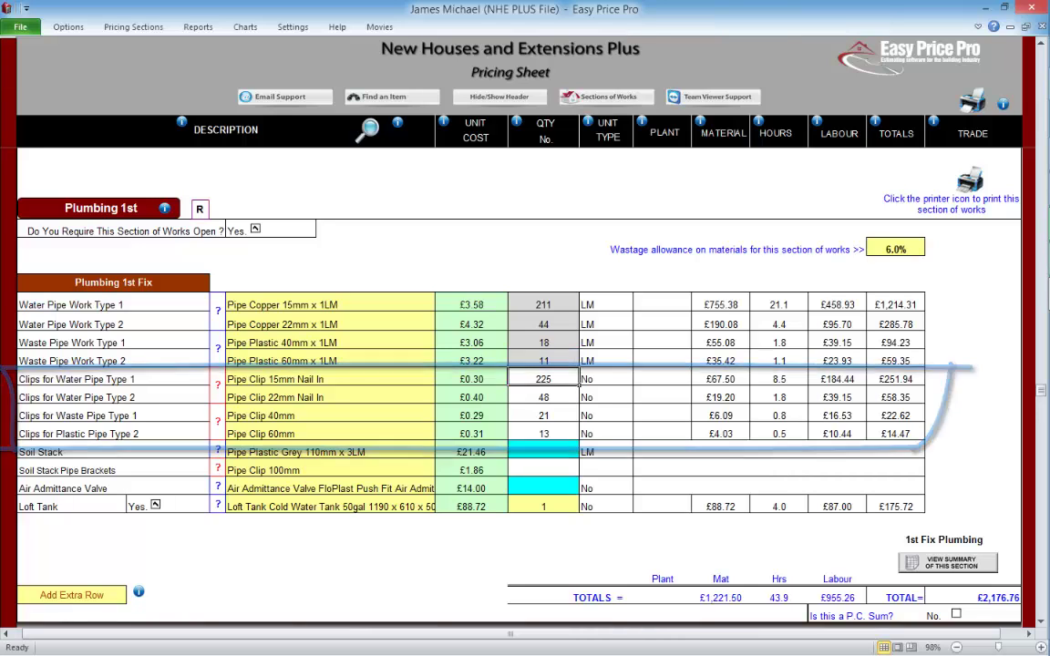
# - Review the clip spacing settings for the water pipe clips and the waste pipe clips
pyautogui.click(218, 384)
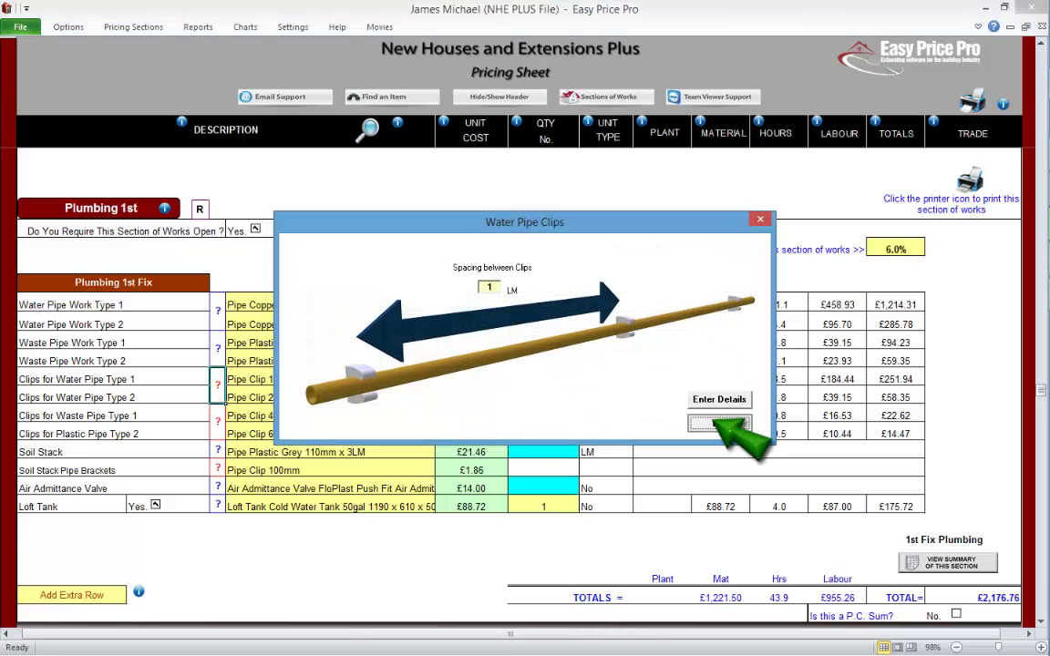
pyautogui.click(719, 401)
pyautogui.click(218, 419)
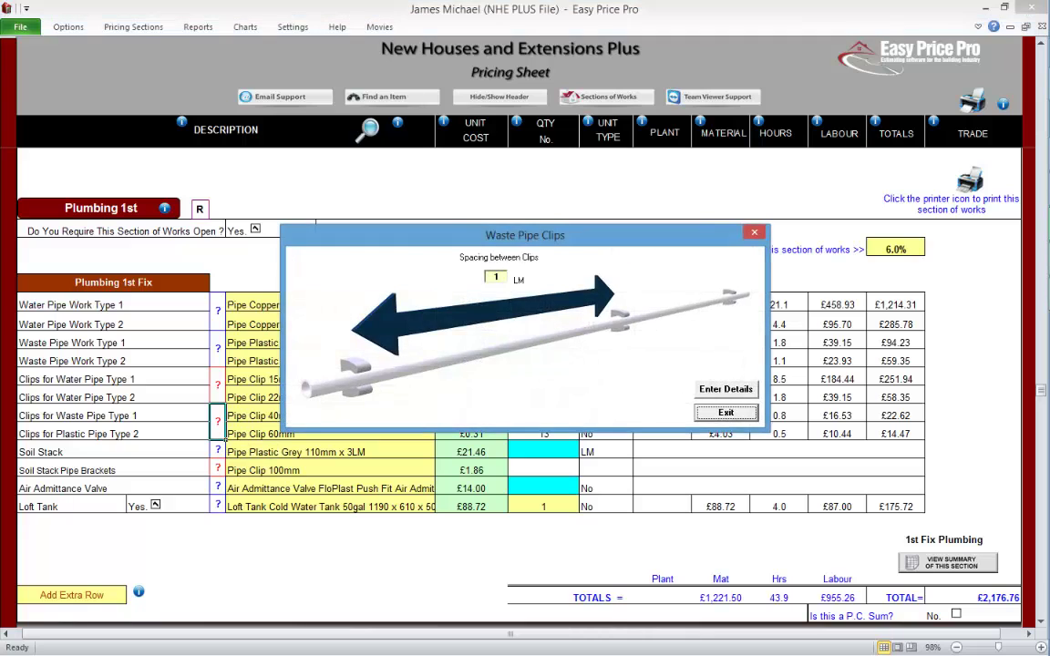
pyautogui.click(724, 413)
# - Enter a quantity of 16 LM for the Soil Stack and review the spacing setting for its pipe brackets
pyautogui.click(543, 452)
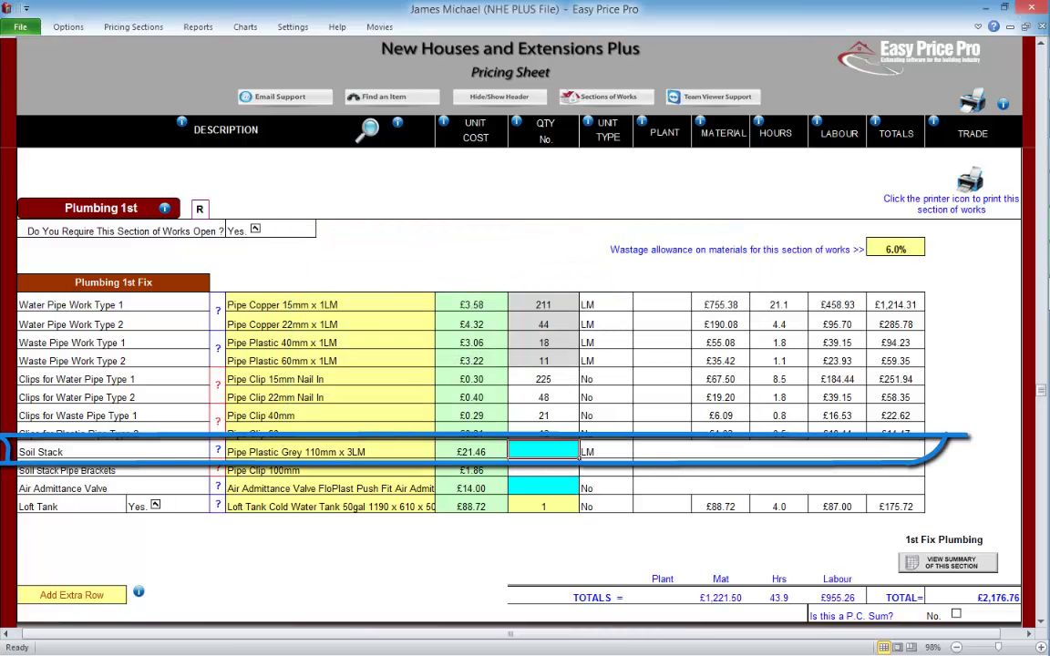
pyautogui.write('16')
pyautogui.press('Return')
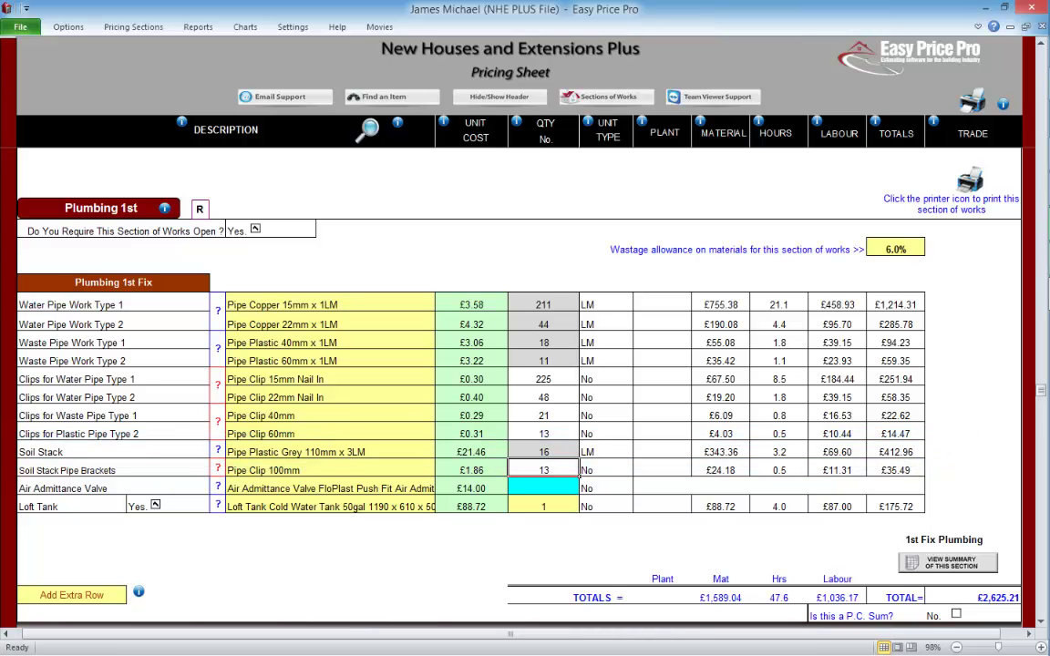
pyautogui.click(217, 467)
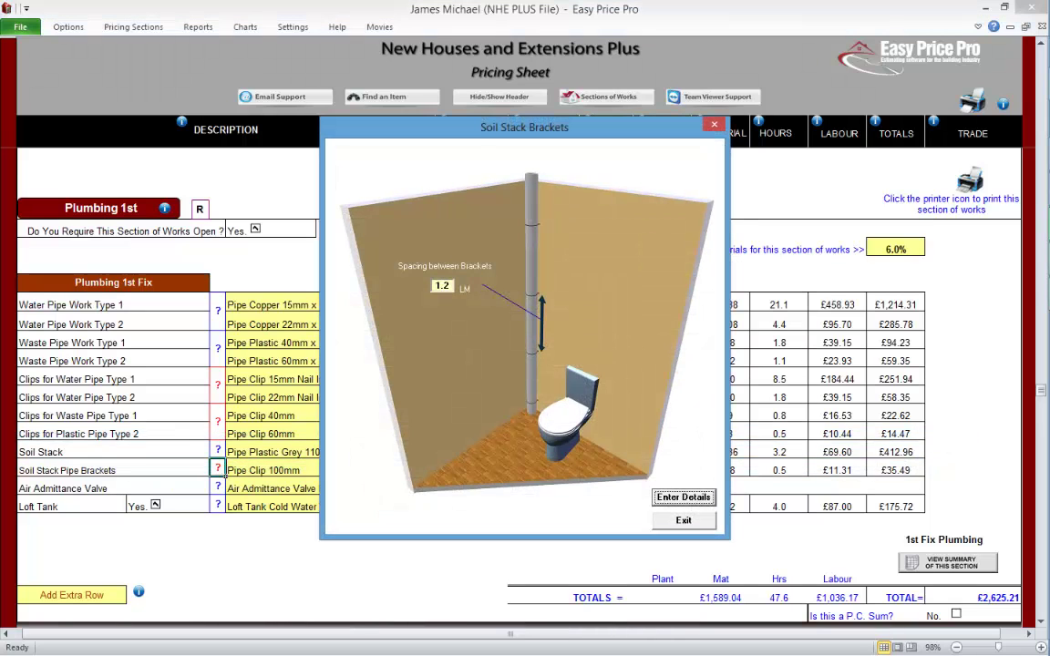
pyautogui.click(683, 519)
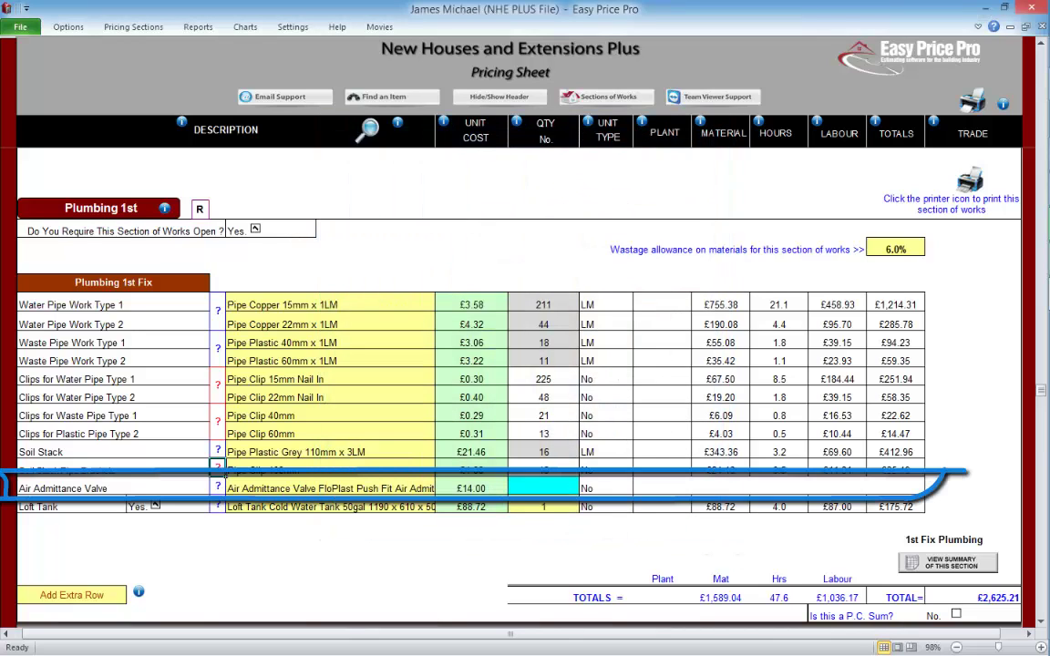
# - Enter a quantity of 3 for the Air Admittance Valve in the Plumbing 1st Fix section
pyautogui.click(543, 486)
pyautogui.write('3')
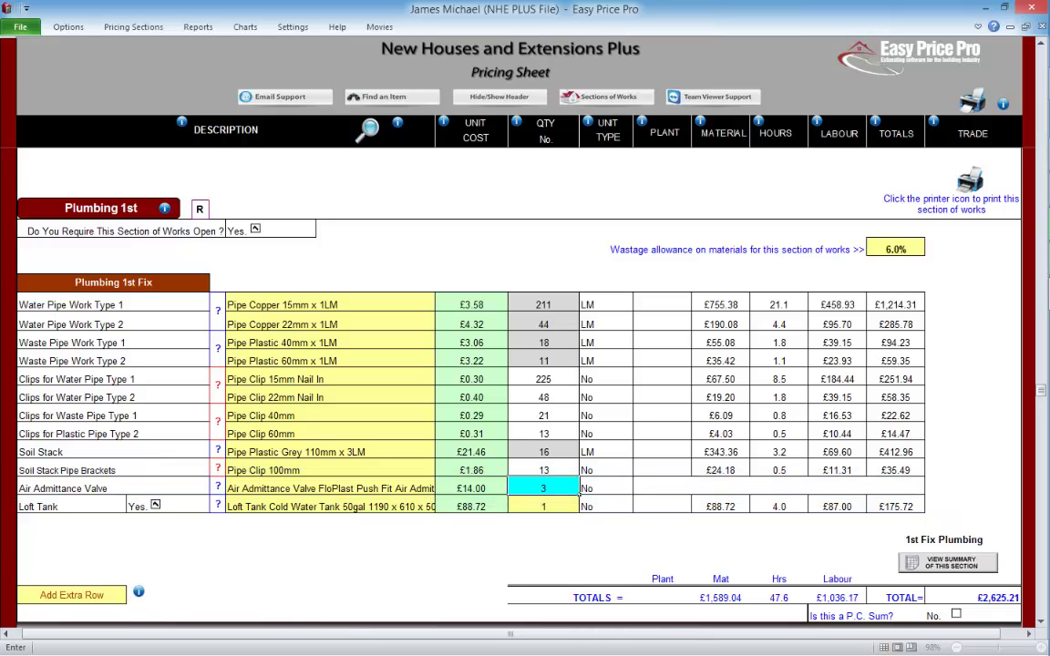
pyautogui.press('Return')
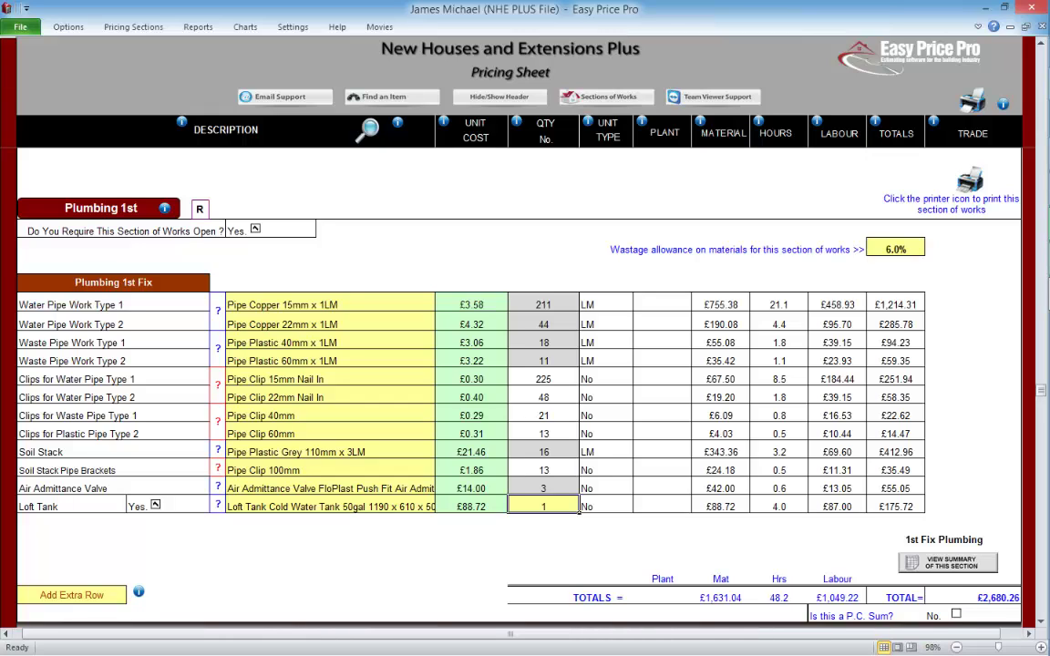
# - Mark the Plumbing 1st Fix total as a P.C. Sum, consulting the PCSums.pdf guide before accepting the notice
pyautogui.click(956, 613)
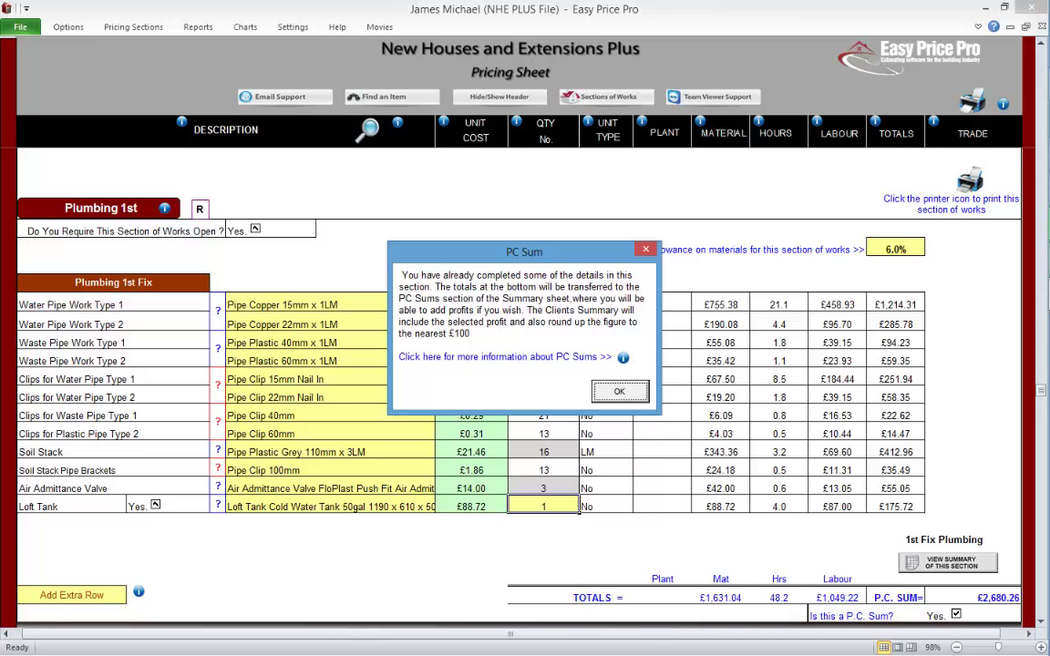
pyautogui.click(596, 357)
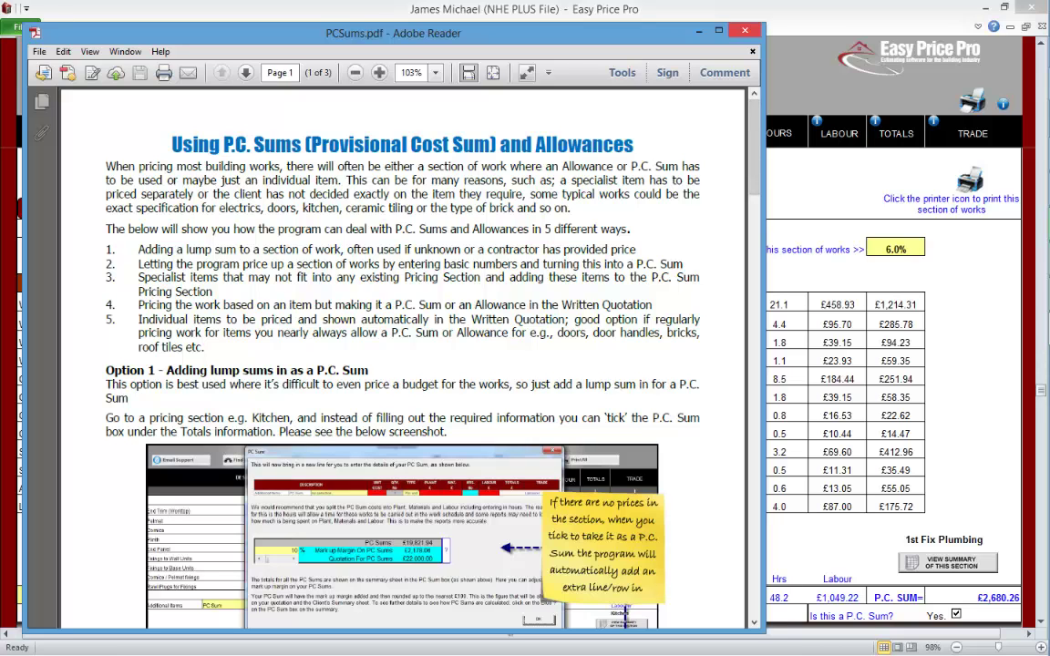
pyautogui.click(743, 31)
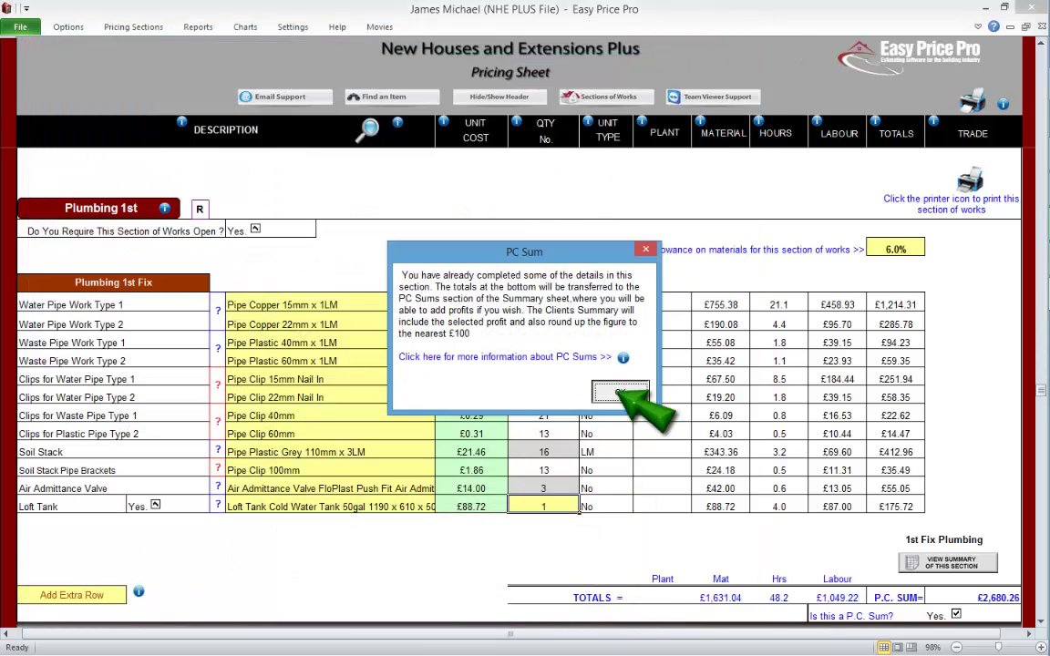
pyautogui.click(602, 393)
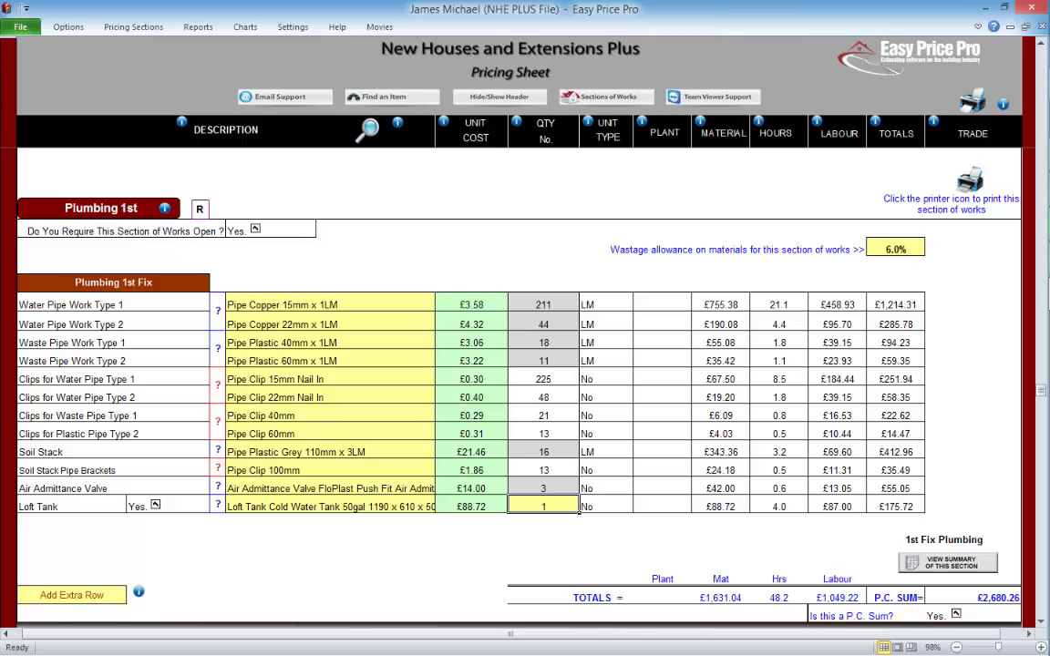
# - View the Plumbing 1st Fix entry on the Summary Page and return to its pricing section
pyautogui.click(948, 562)
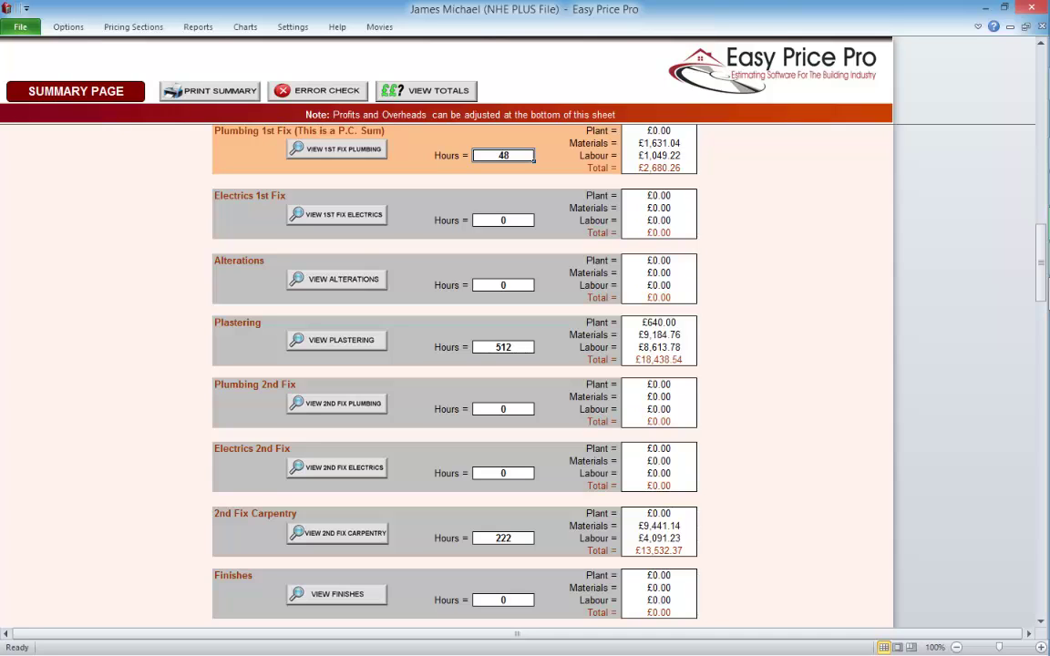
pyautogui.click(345, 148)
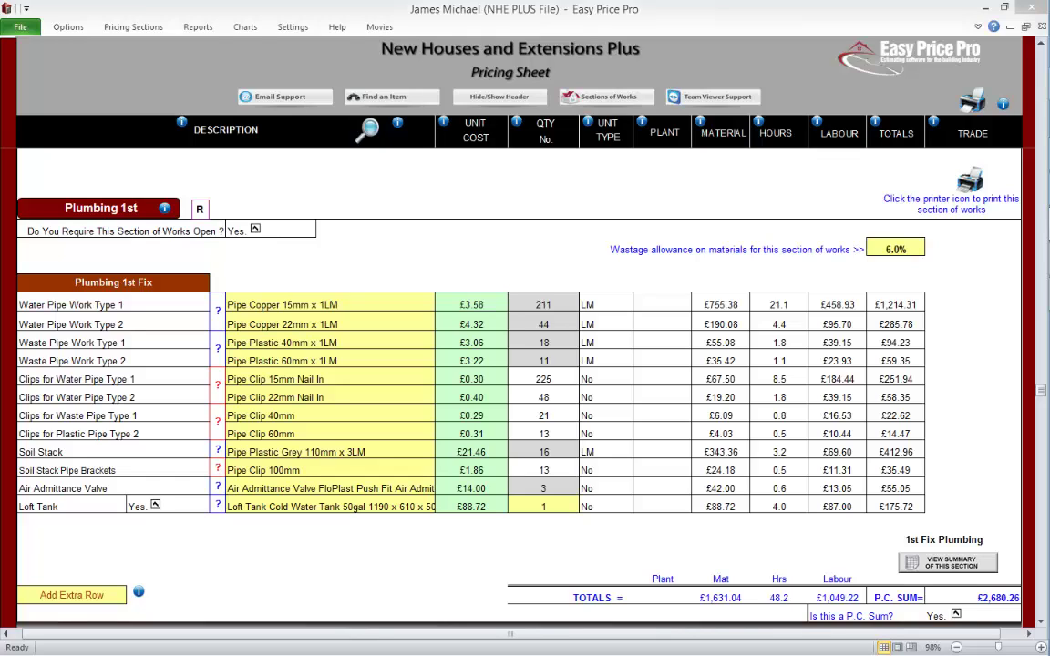
pyautogui.click(138, 591)
pyautogui.press('Return')
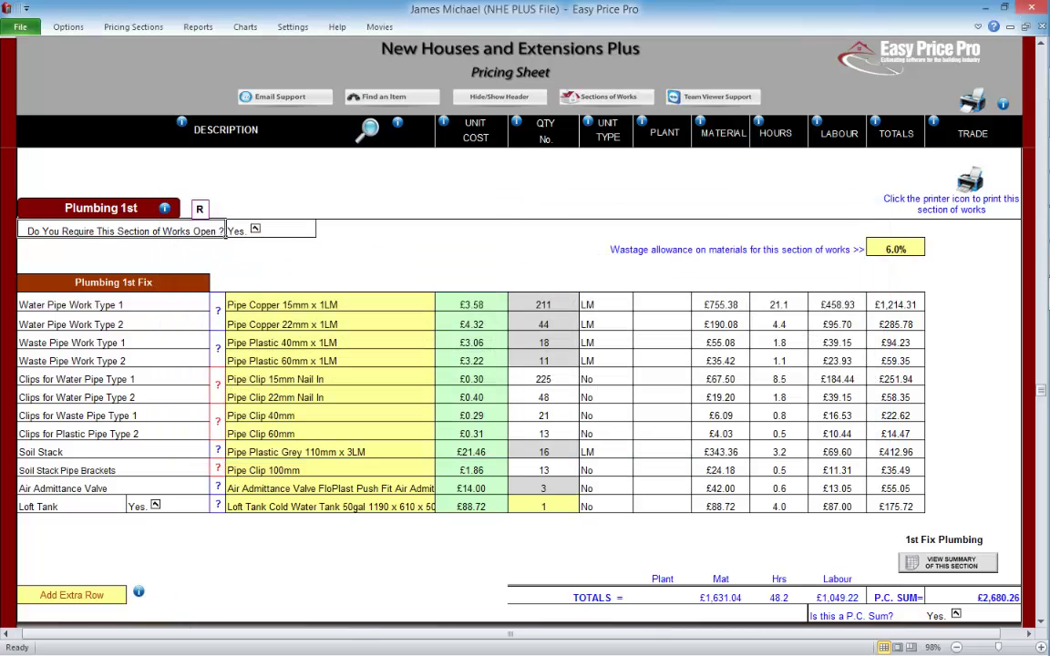